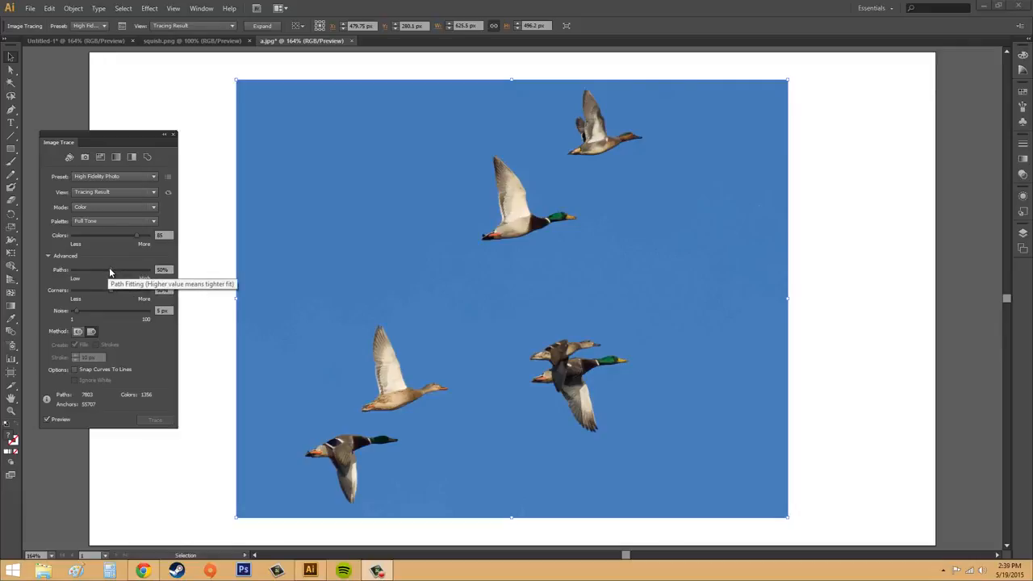
Raise the Image Trace path fitting to 90% for a tighter fit on the duck photo.
drag(109, 272, 112, 272)
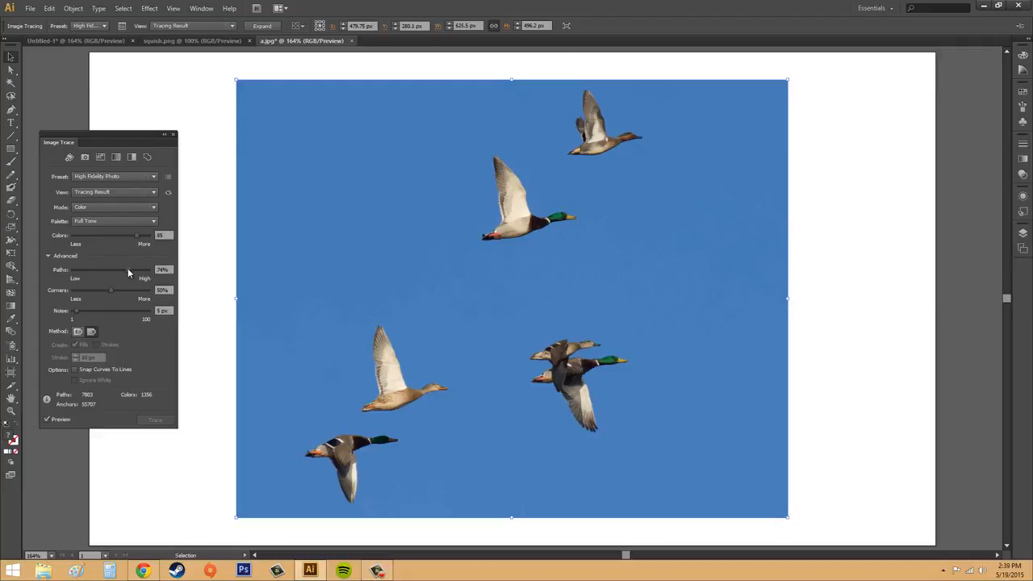
drag(113, 272, 112, 272)
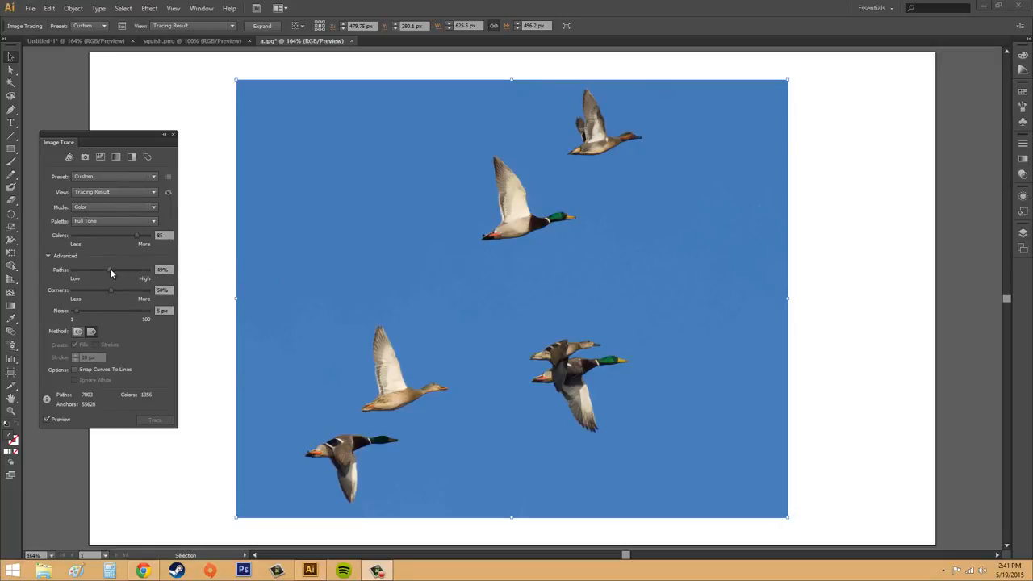
drag(110, 269, 125, 276)
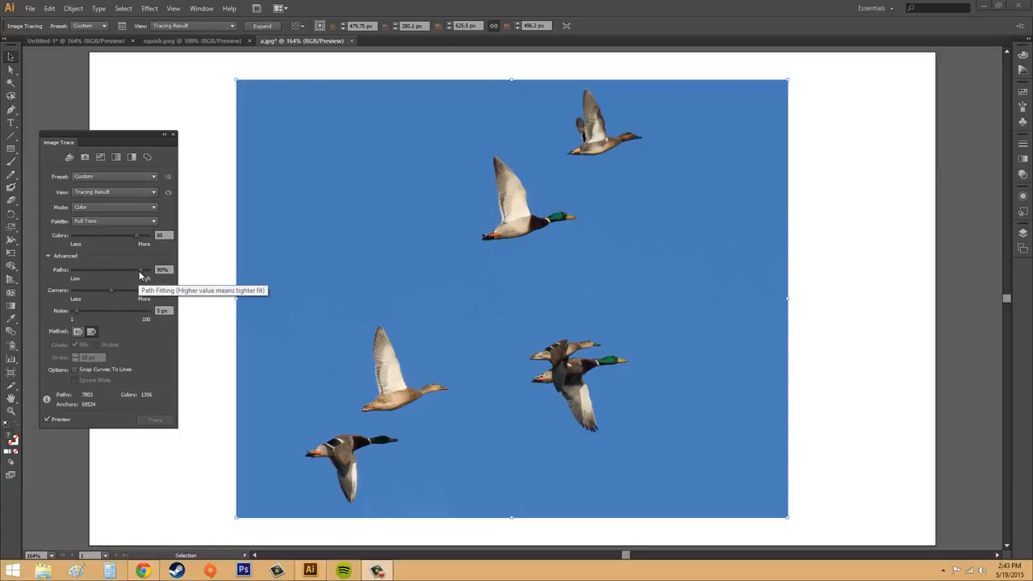
Display the tracing as Outlines and examine the paths in the sky and on the overlapping ducks at 600% zoom.
click(101, 194)
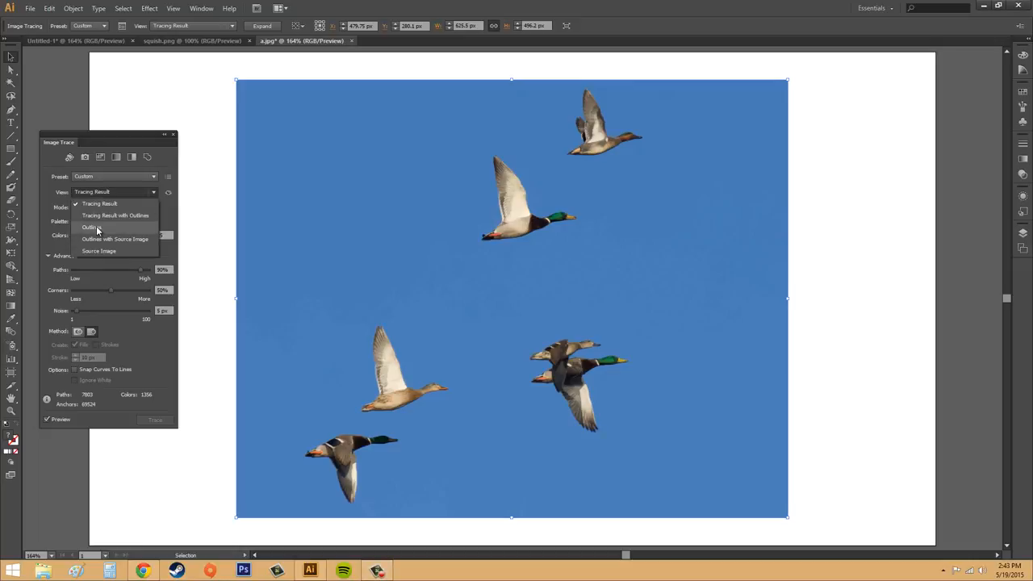
click(91, 227)
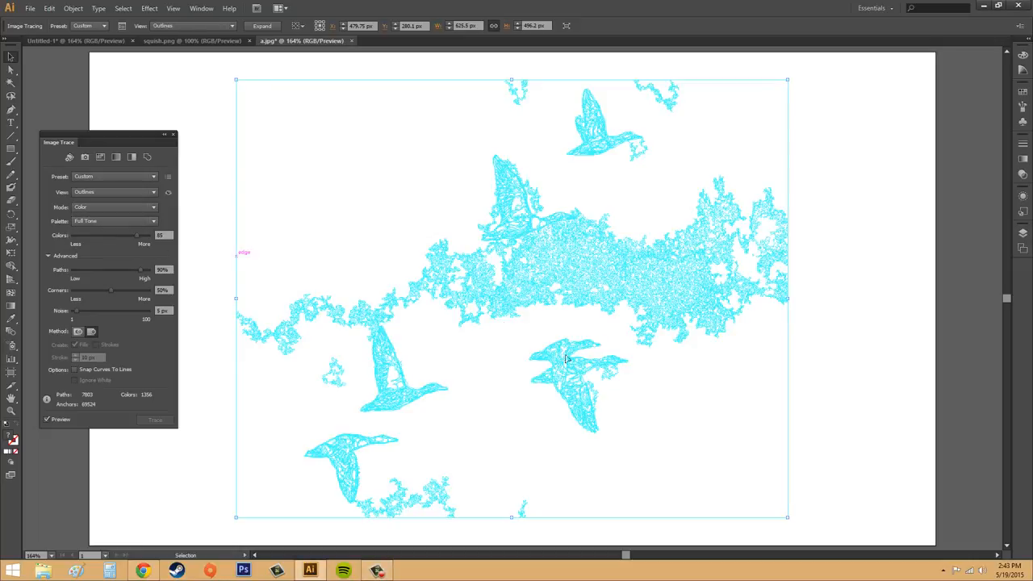
scroll(562, 407, up, 1)
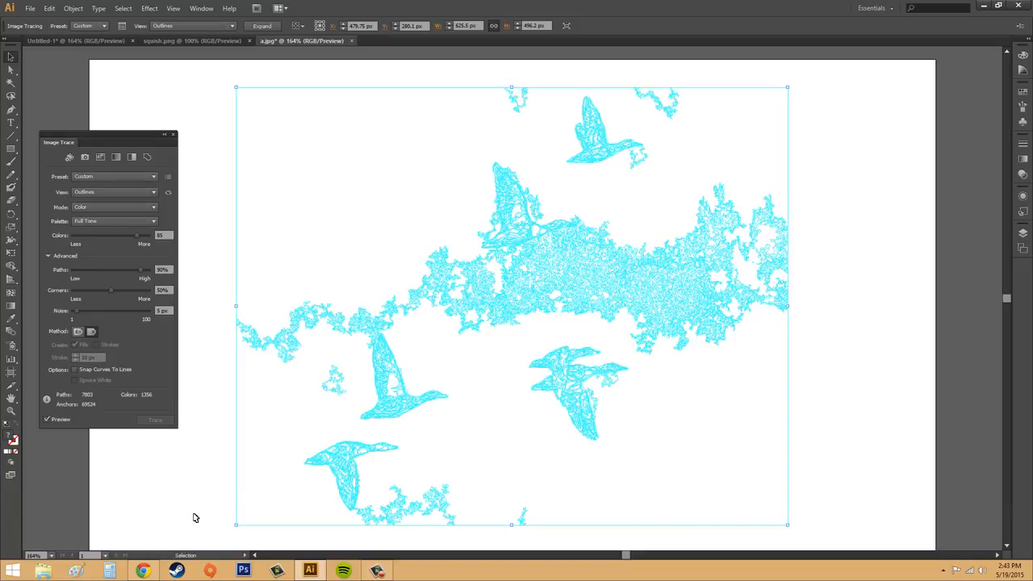
click(54, 556)
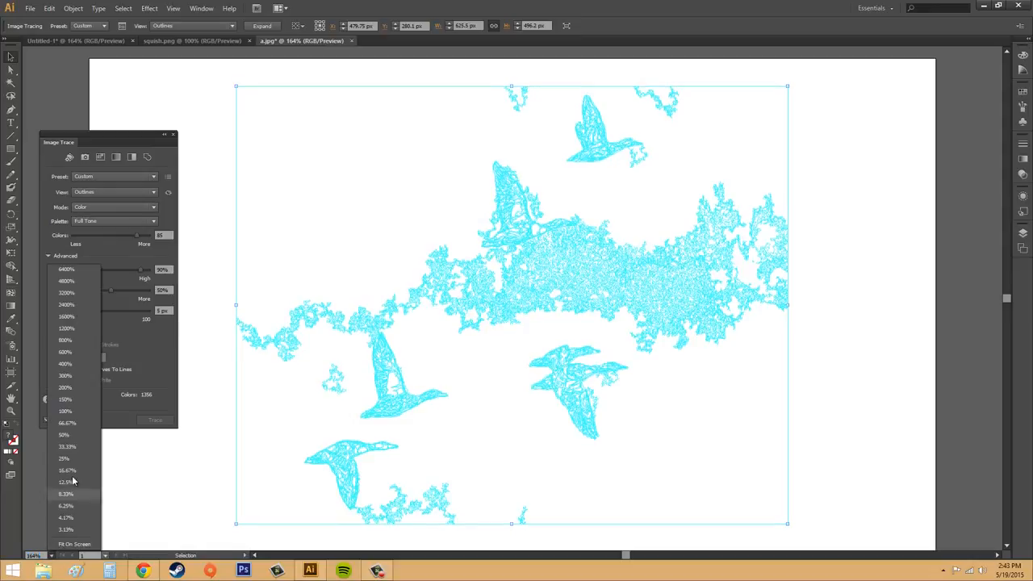
click(64, 352)
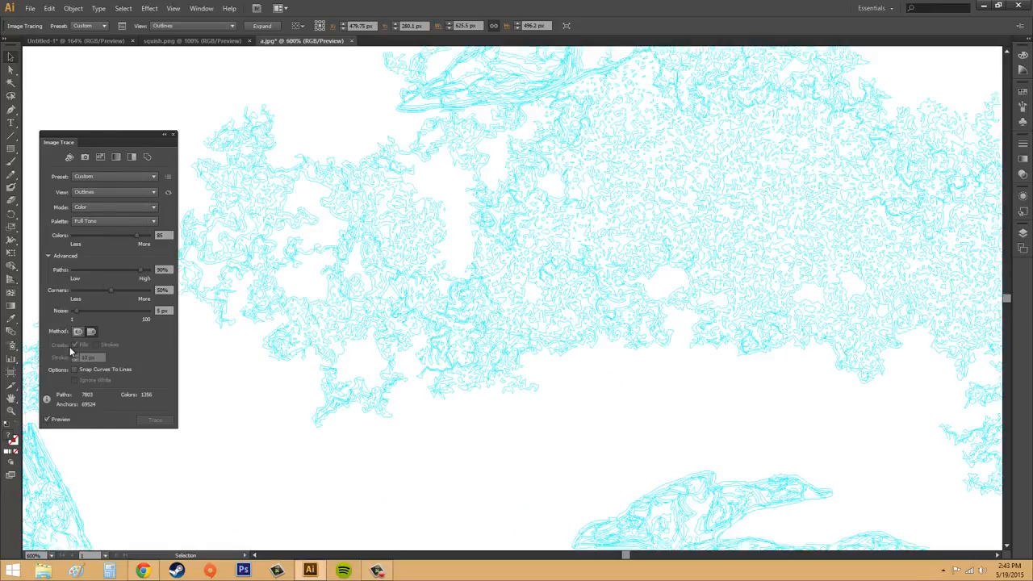
scroll(364, 396, down, 3)
scroll(620, 456, down, 5)
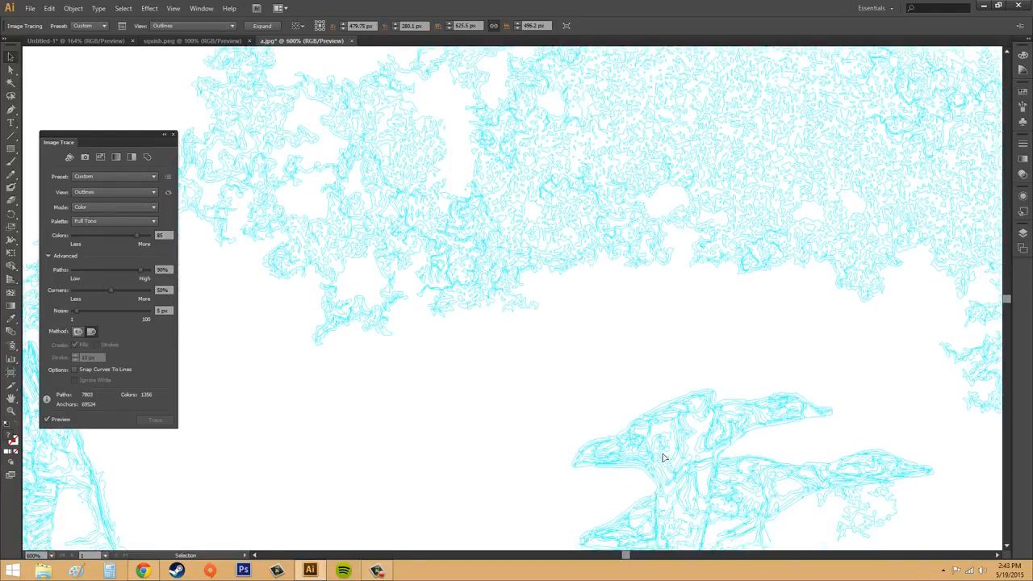
scroll(702, 458, down, 1)
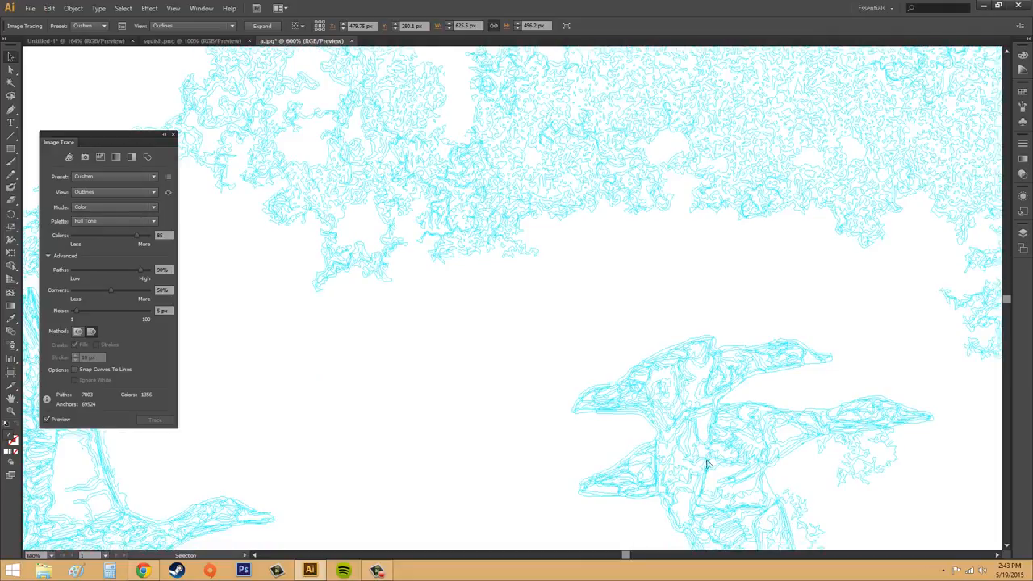
scroll(629, 346, down, 3)
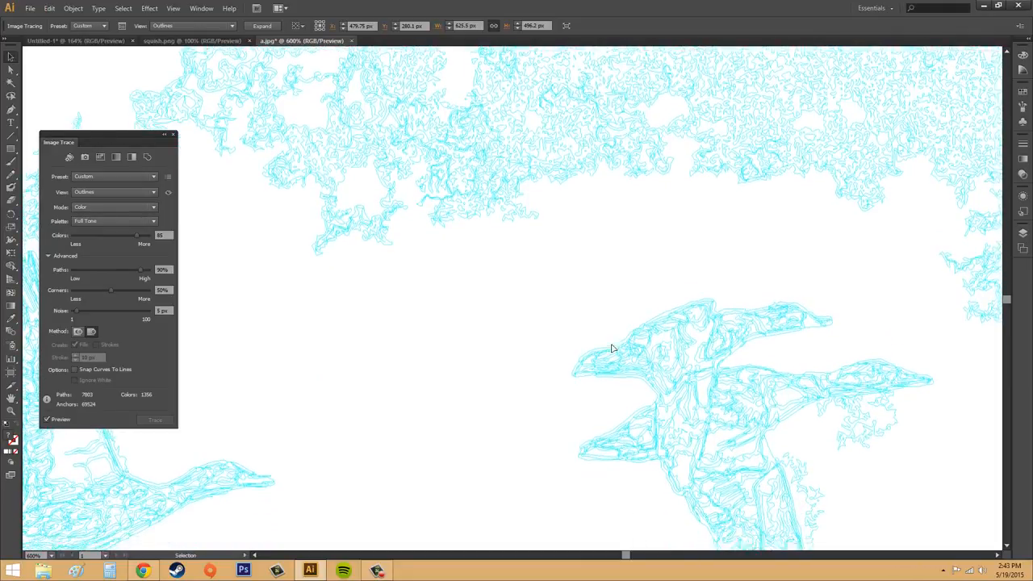
scroll(770, 483, down, 3)
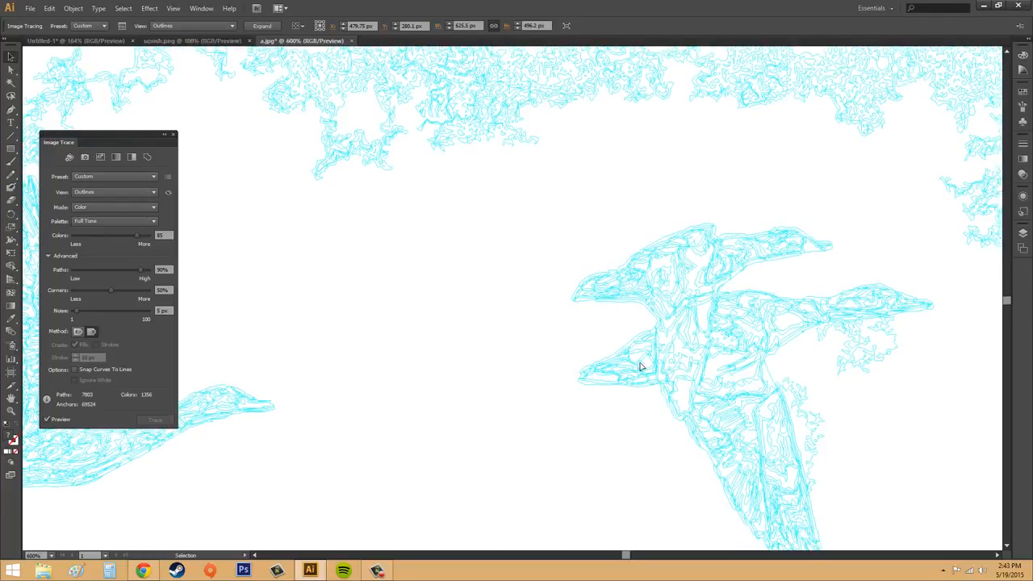
click(51, 556)
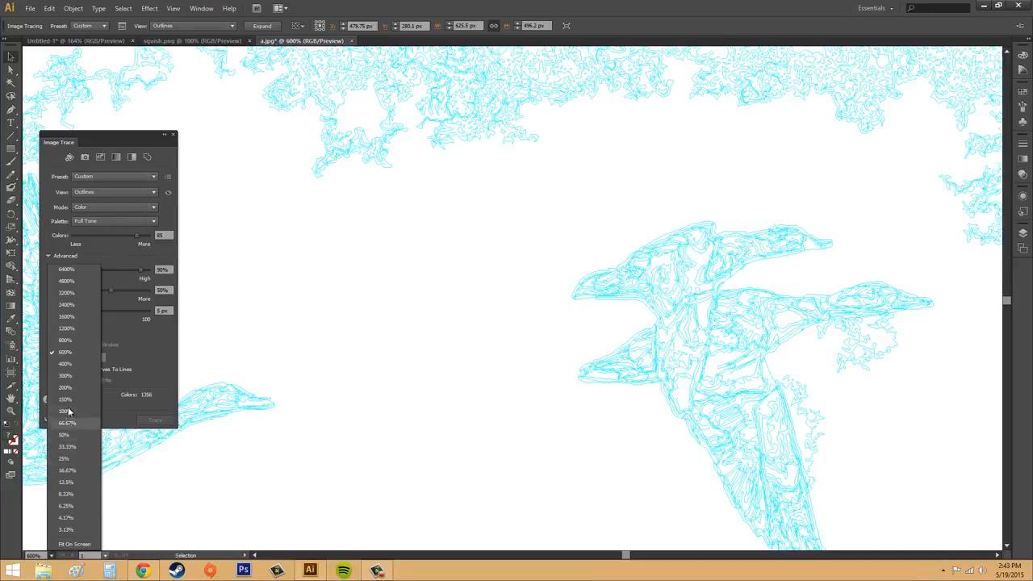
click(64, 410)
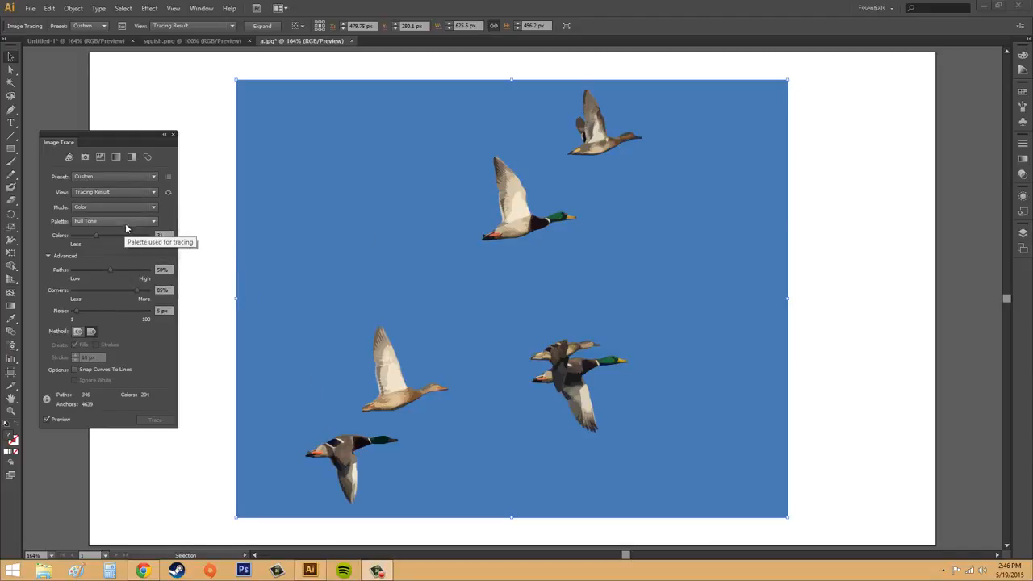
Show the 31-color tracing as Outlines and examine the overlapping ducks' paths at 800% zoom.
click(117, 194)
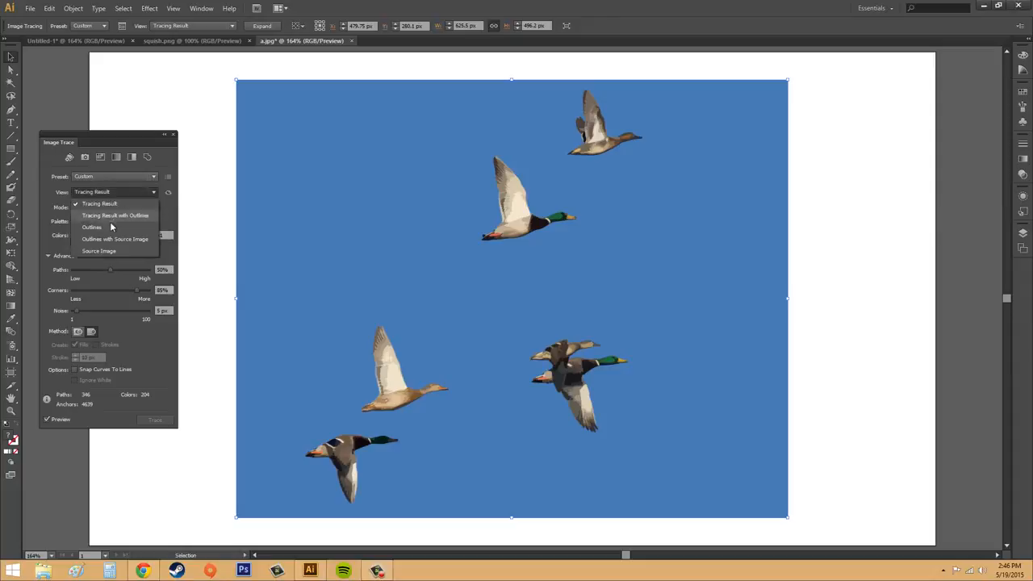
click(107, 232)
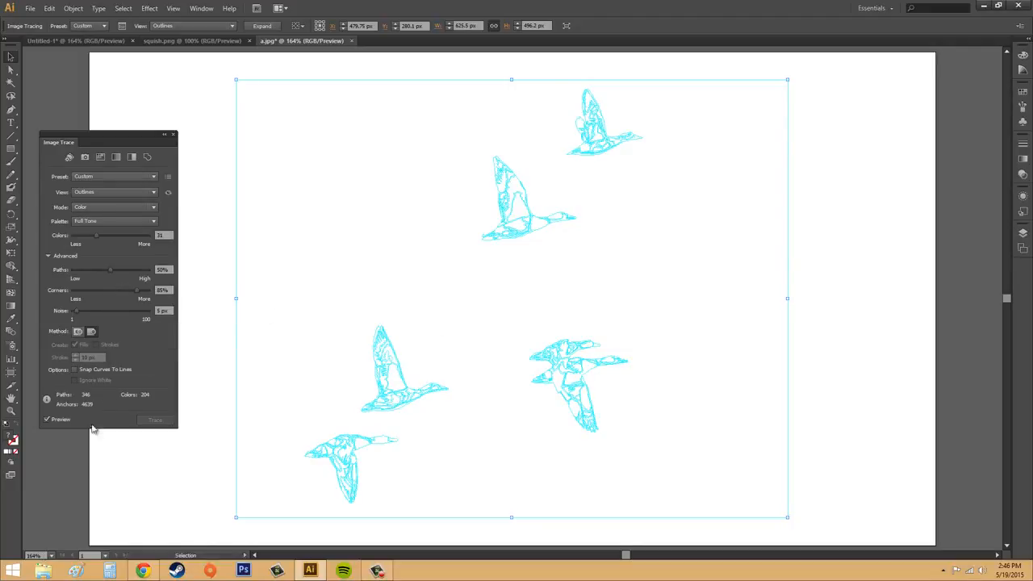
click(51, 556)
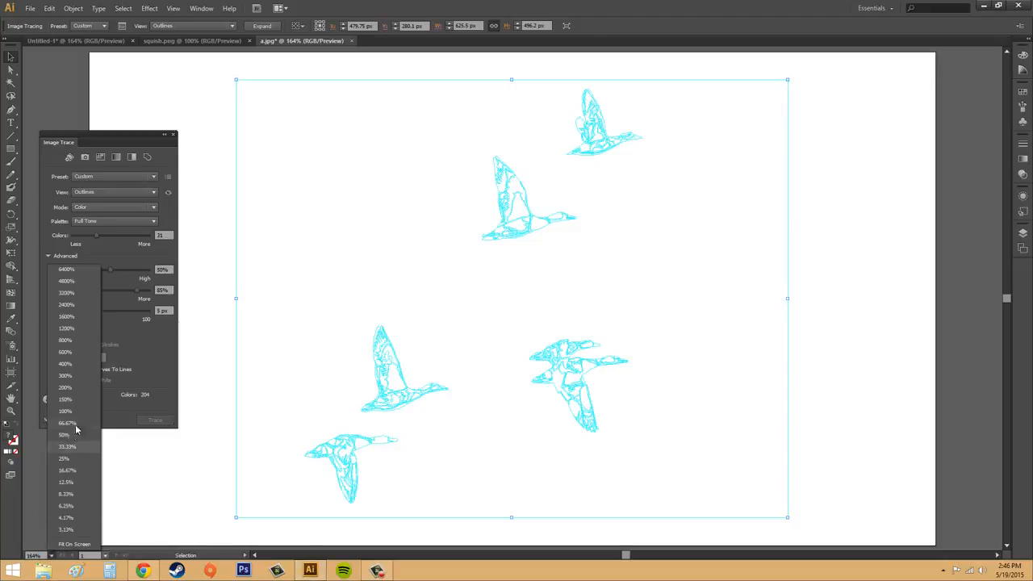
click(78, 340)
scroll(687, 446, down, 5)
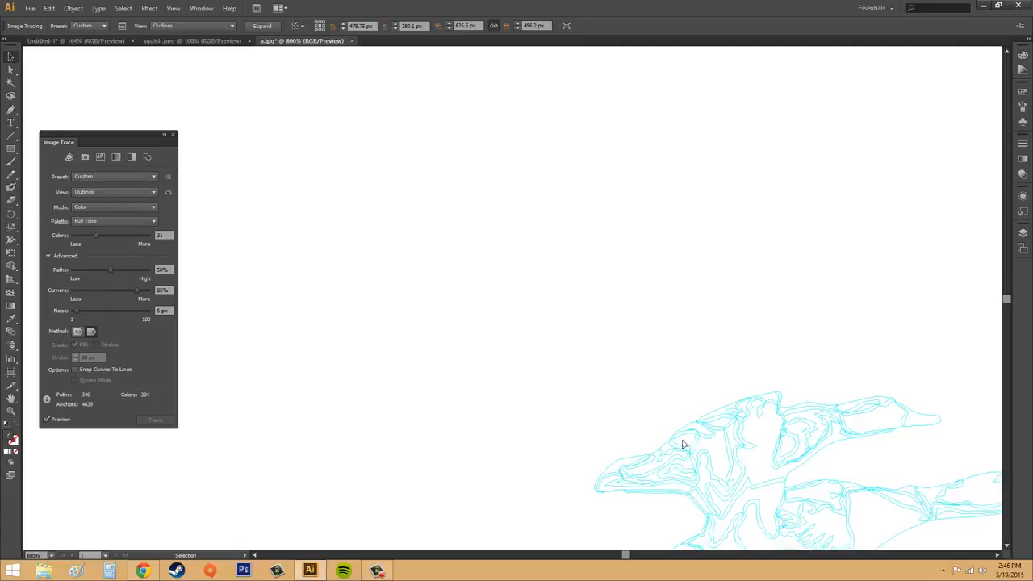
Switch the trace view back to Tracing Result and examine the filled shapes of the overlapping ducks.
click(78, 193)
click(81, 206)
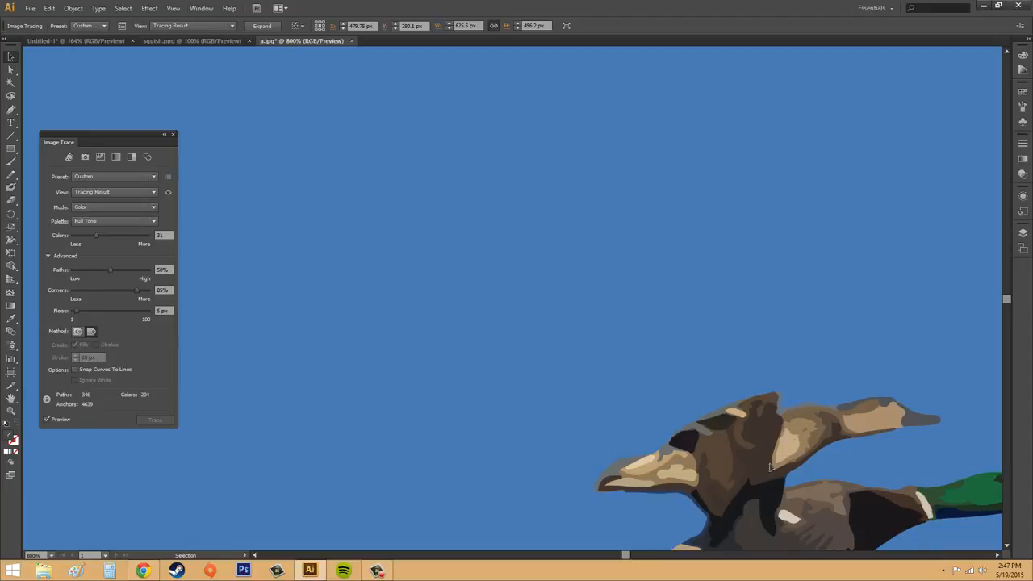
scroll(771, 466, down, 3)
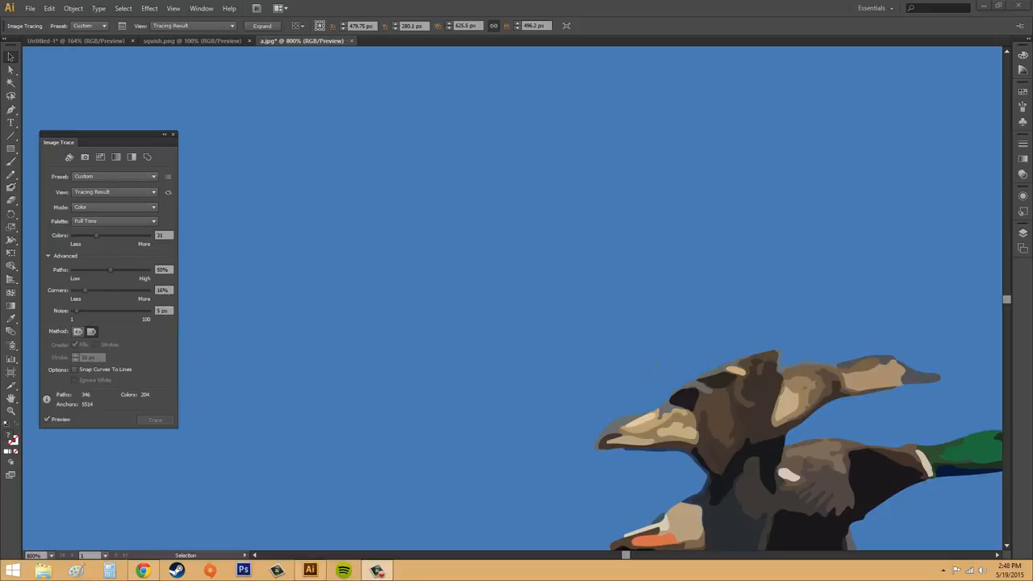
Show the tracing with 16% corners as Outlines and examine the corners along the overlapping ducks.
click(105, 193)
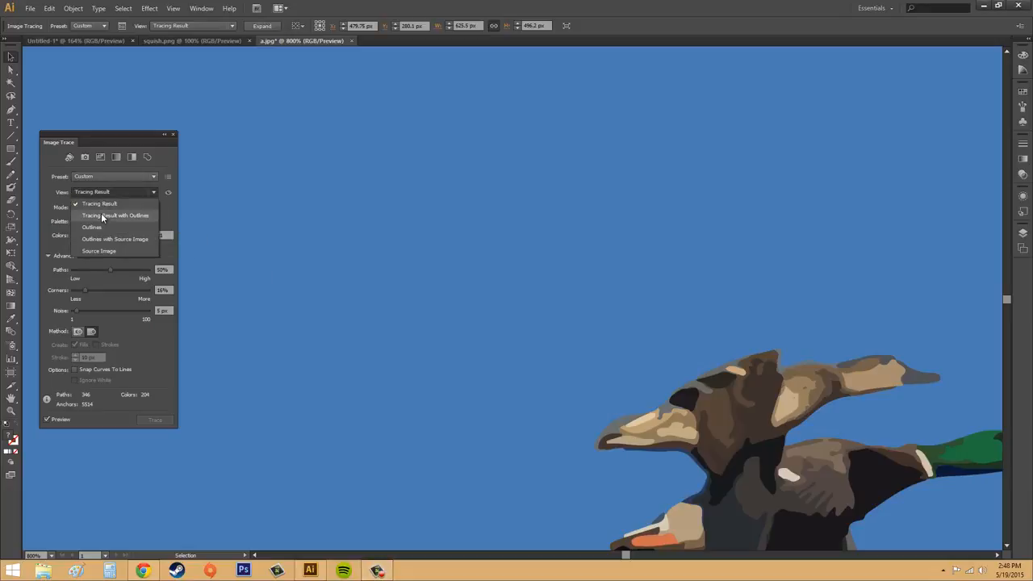
click(101, 226)
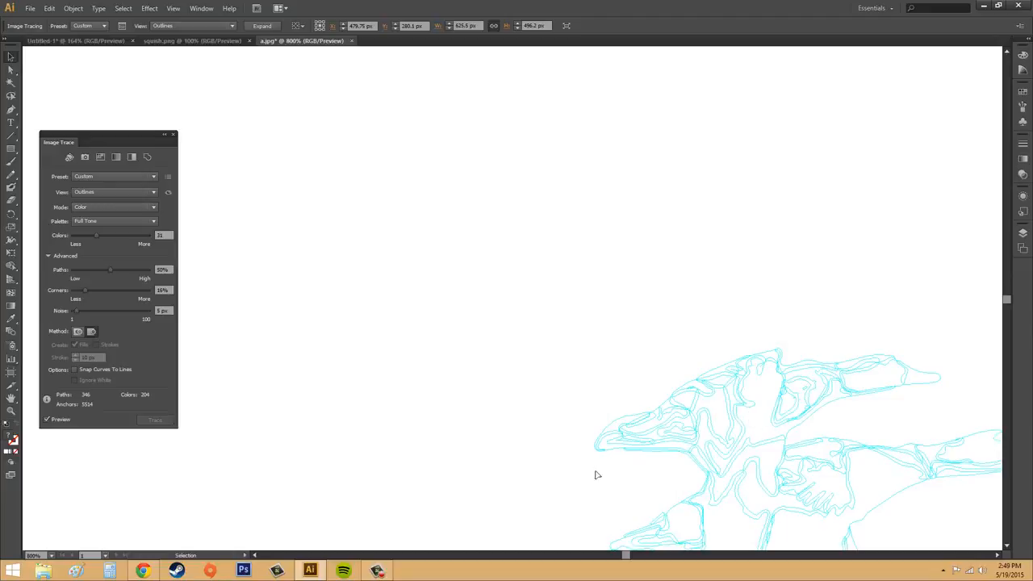
scroll(751, 498, down, 3)
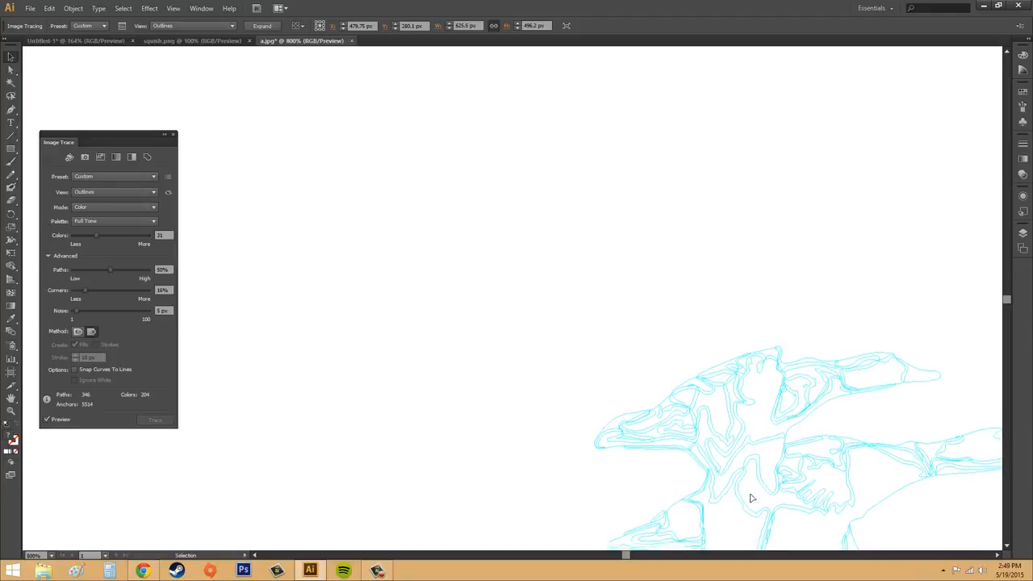
Return the 16% corners tracing to the Tracing Result view and inspect the edges of the ducks' color areas.
click(88, 178)
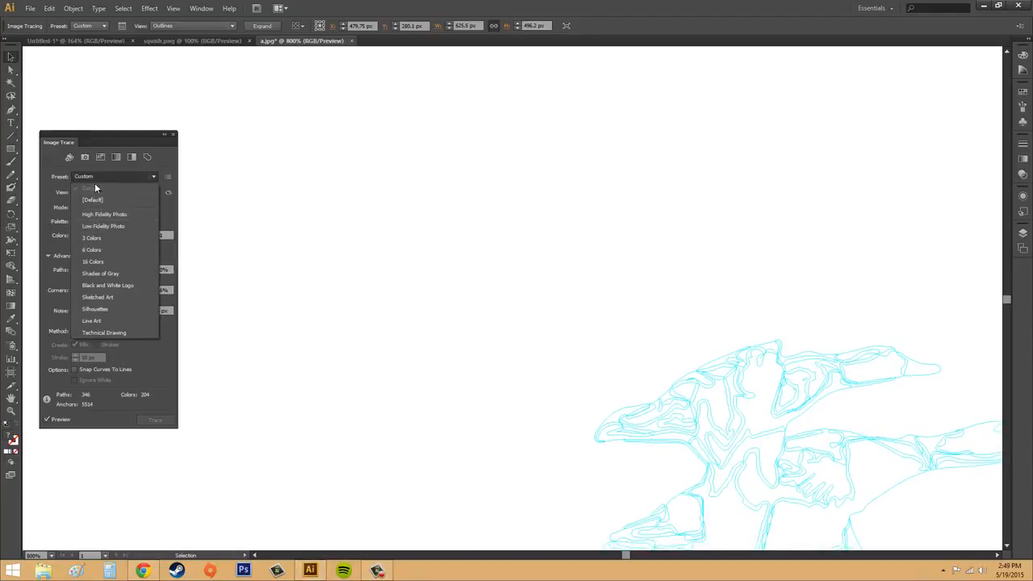
click(96, 178)
click(92, 193)
click(99, 203)
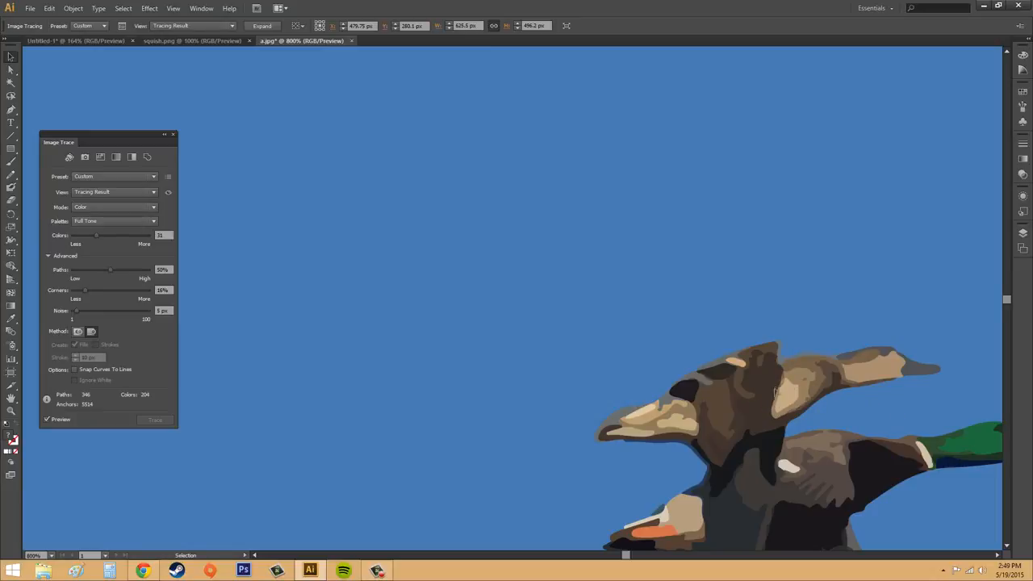
scroll(748, 379, down, 2)
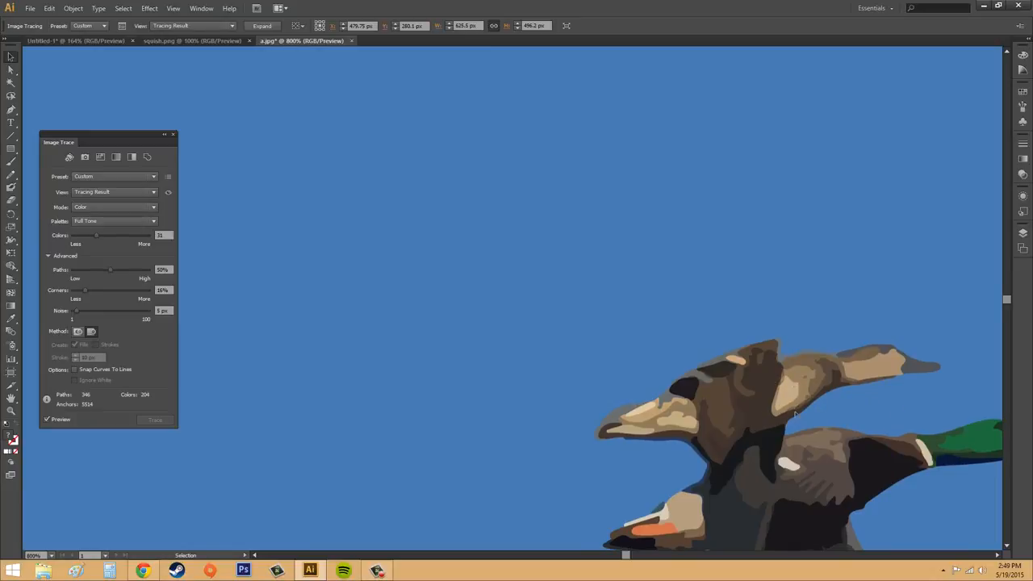